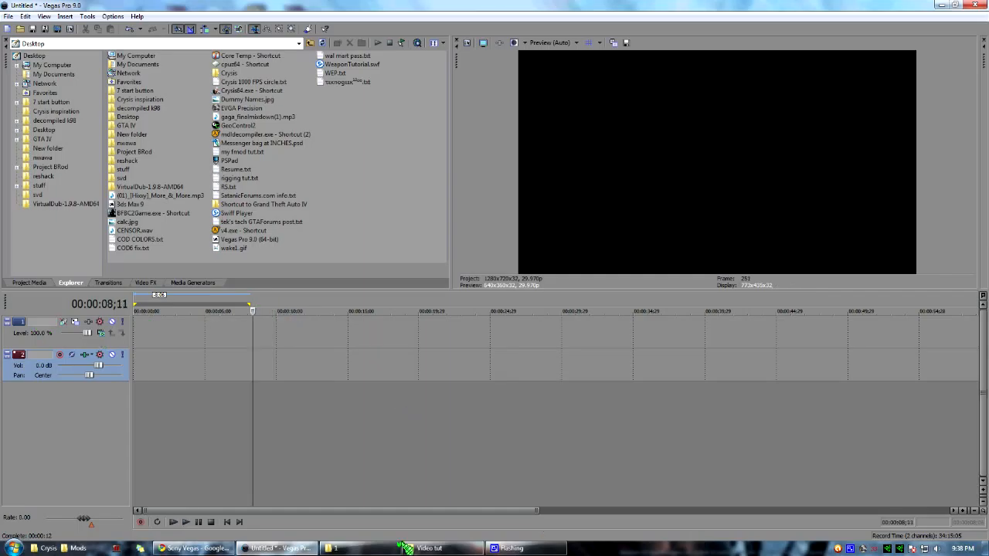
Add the shooting video clip from folder 1 to the start of the timeline on the first video track.
click(361, 548)
drag(603, 6, 744, 114)
drag(427, 220, 136, 334)
drag(556, 113, 309, 92)
click(721, 93)
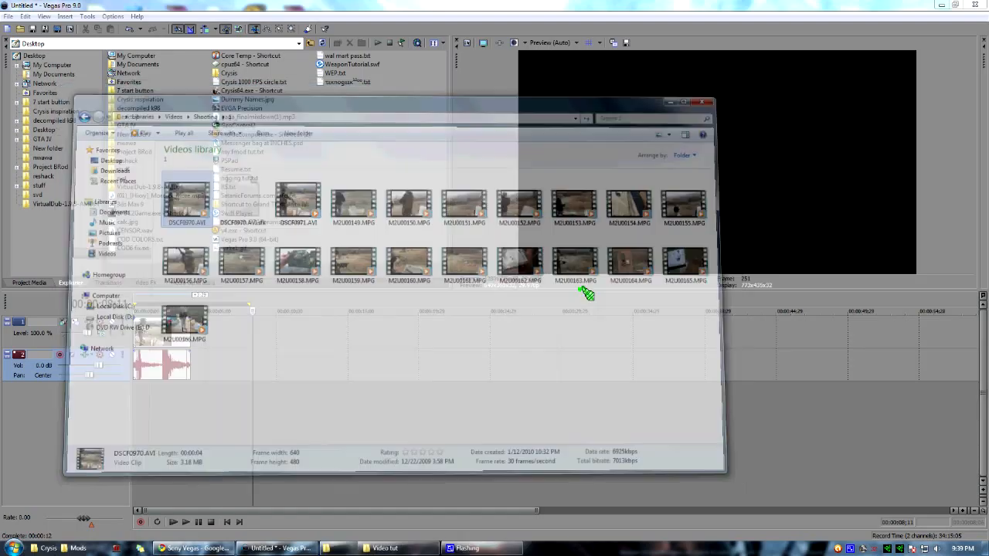
Add all eleven photos from the Video tut folder to a new track beneath the video's audio, starting at the timeline's beginning.
click(346, 548)
drag(865, 318, 350, 189)
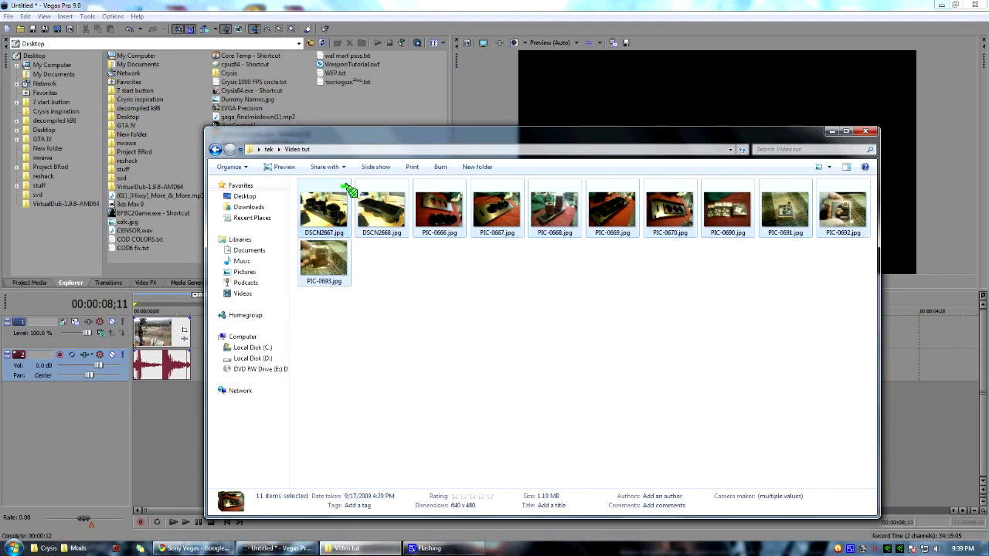
drag(307, 221, 148, 423)
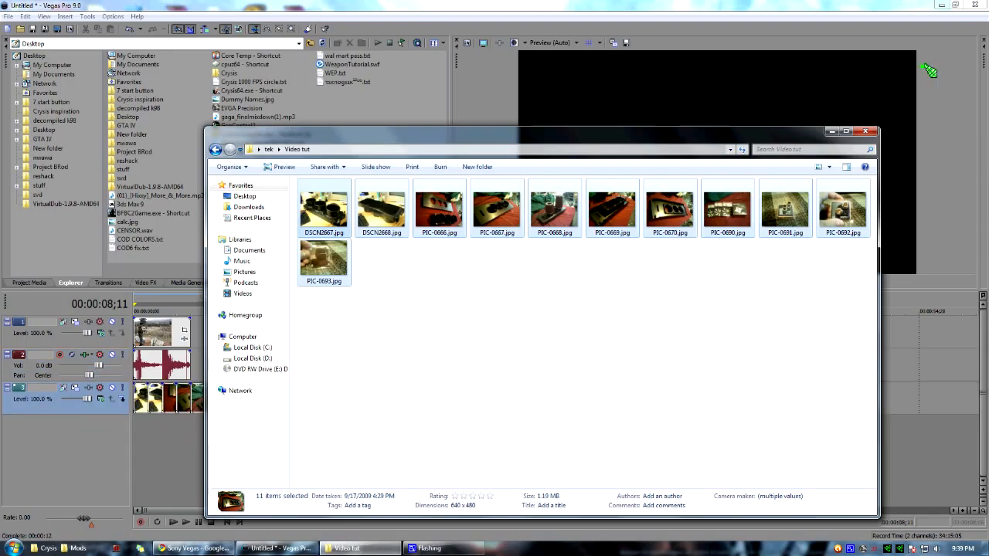
click(831, 131)
Move the second-to-last photo straight down onto a new track of its own beneath the photo track.
click(295, 413)
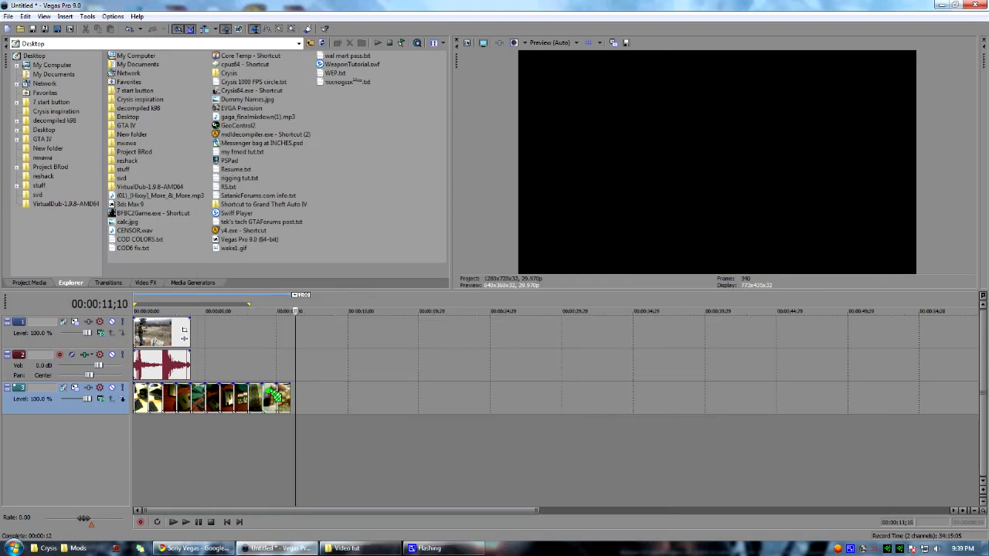
drag(264, 390, 259, 394)
drag(127, 436, 261, 440)
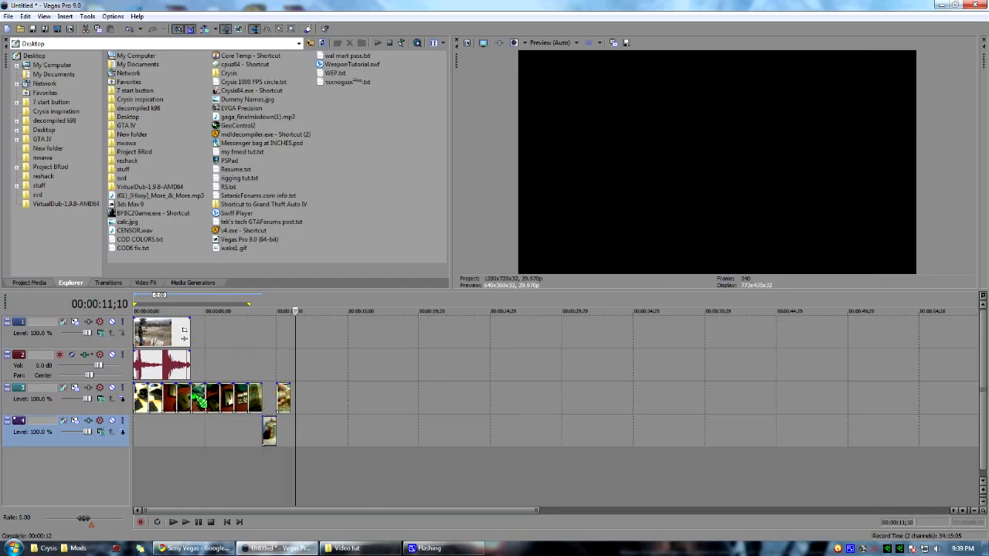
Move the fifth photo to another new track under the last photo and extend the sixth photo backwards to fill the gap.
click(197, 400)
drag(276, 472, 276, 464)
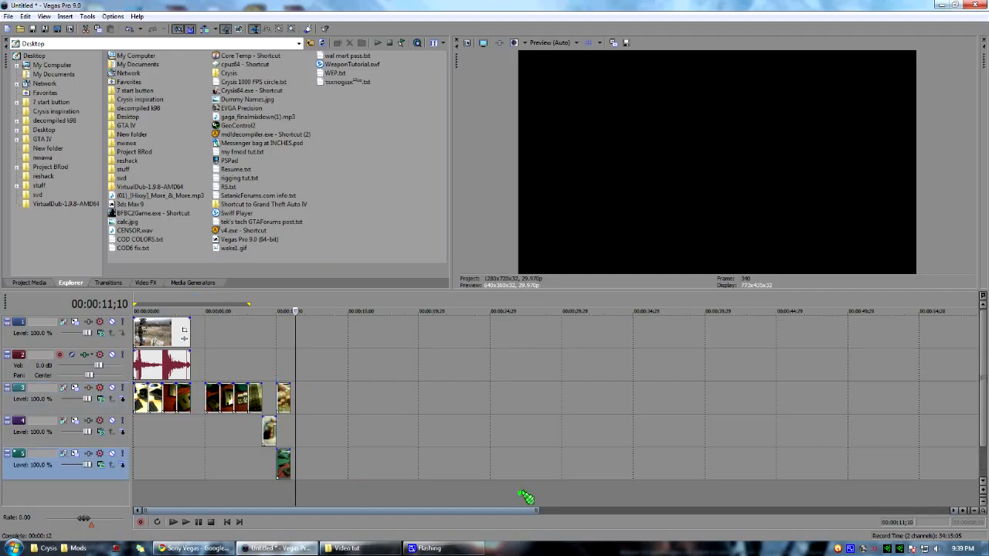
click(205, 400)
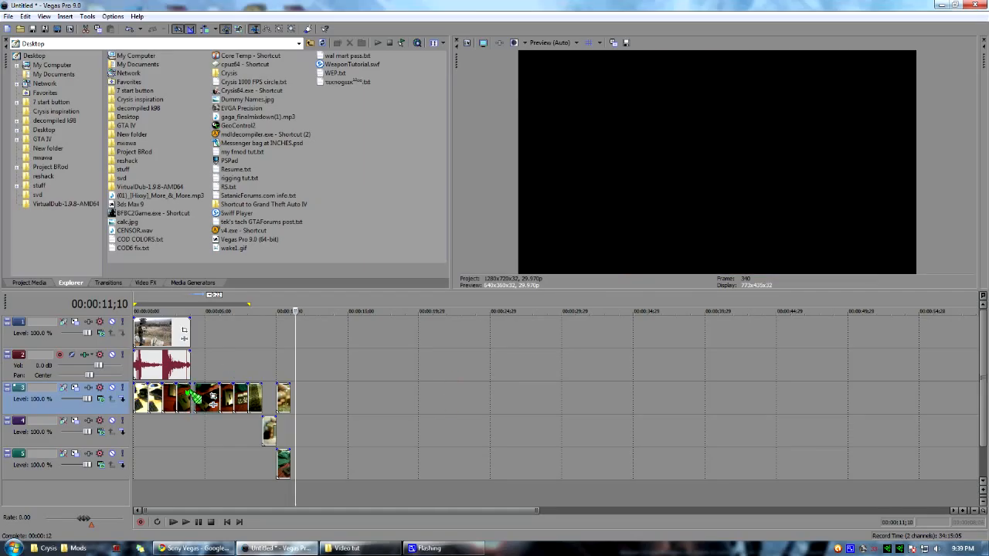
drag(195, 397, 190, 398)
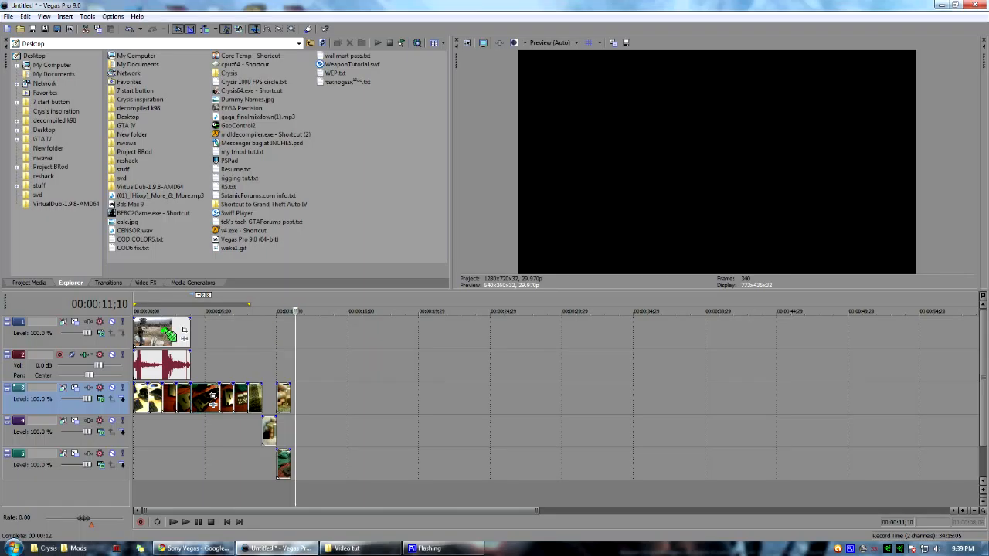
Shift all photos on the three lower tracks 4 seconds later so they start where the shooting clip ends.
click(162, 334)
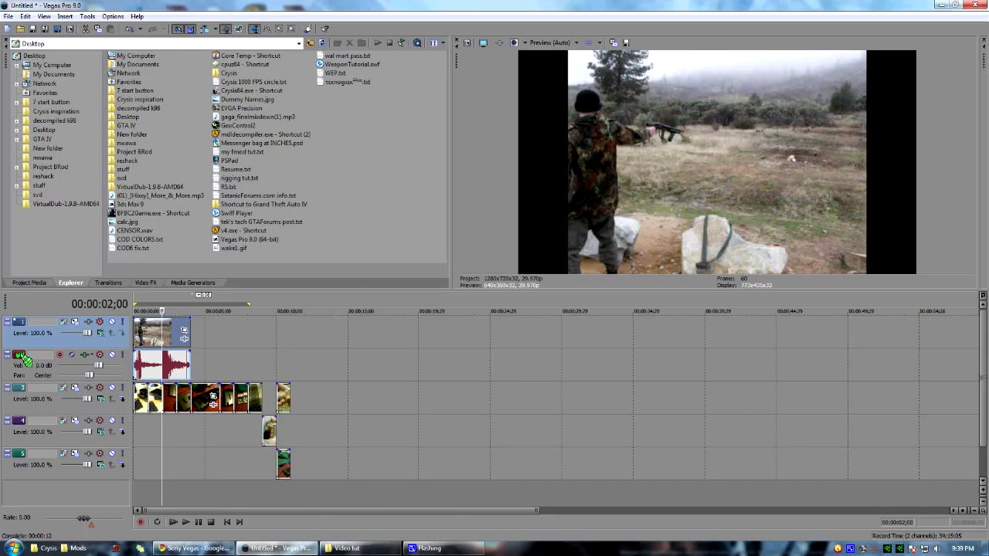
key(space)
key(Return)
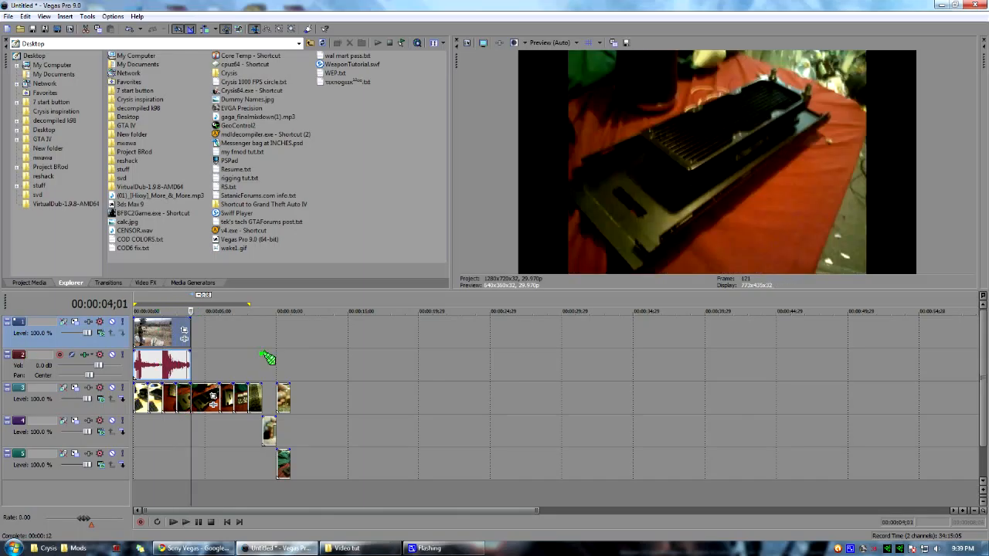
click(201, 370)
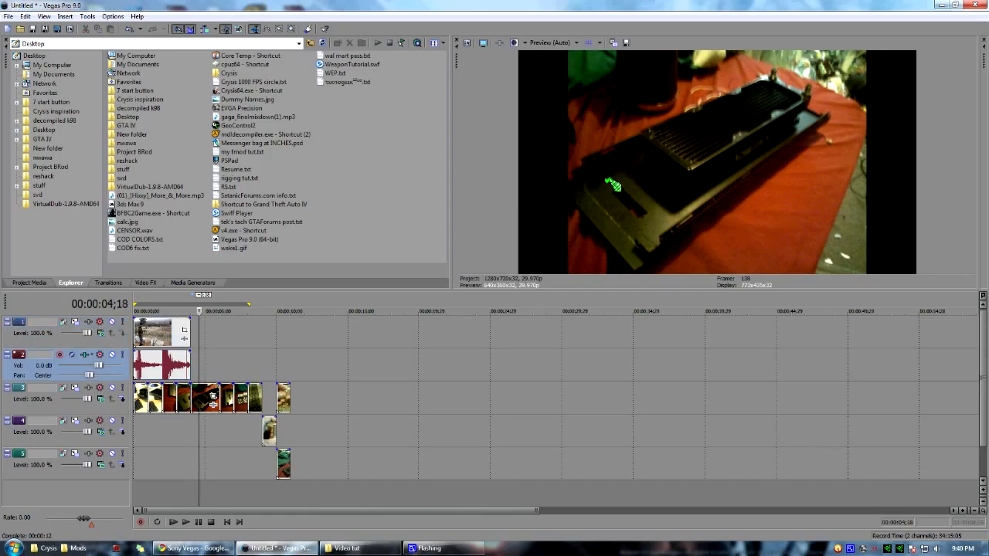
drag(199, 305, 188, 312)
click(176, 330)
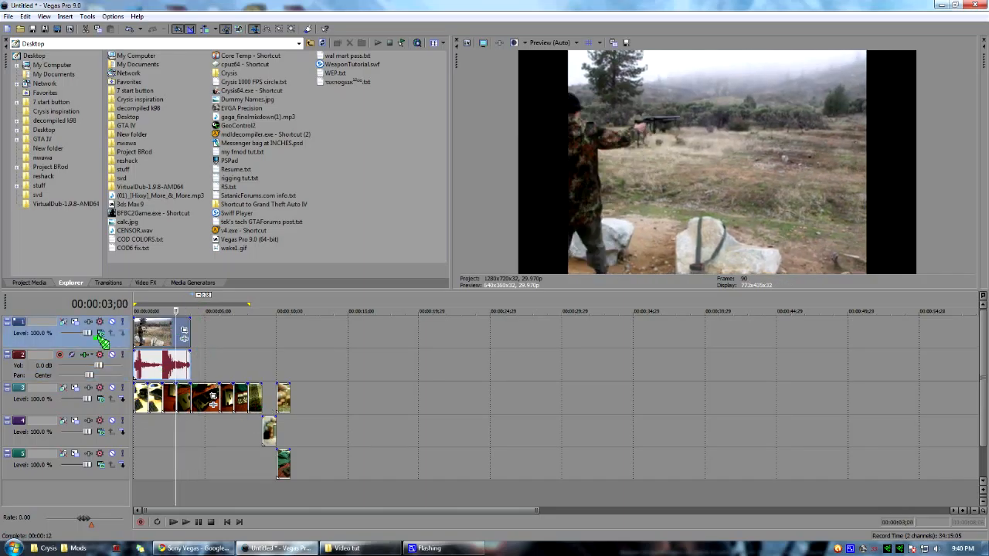
drag(341, 451, 277, 417)
drag(344, 408, 139, 394)
click(139, 394)
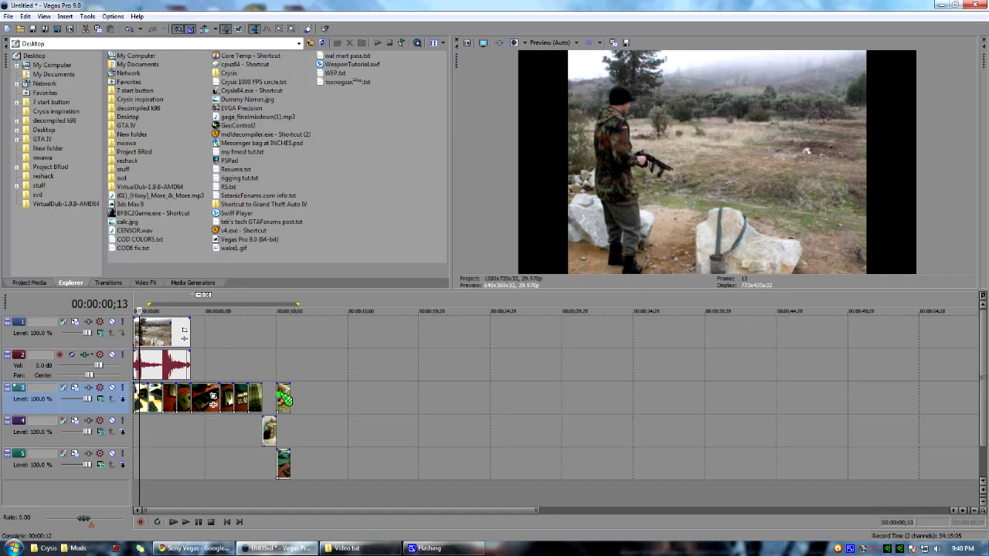
drag(280, 455, 337, 451)
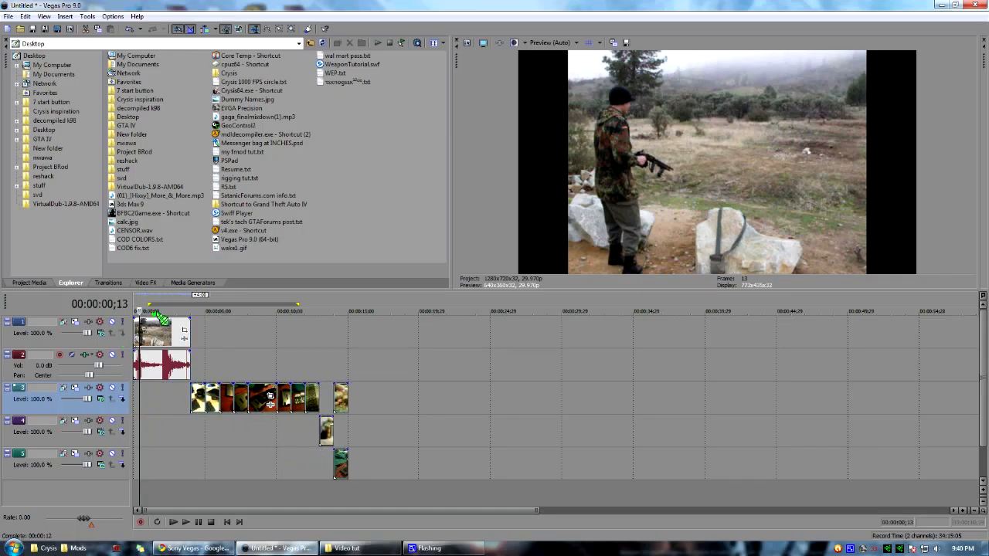
Move the last photo on the main photo track 1 second earlier, directly above the single photo on the track below.
drag(140, 310, 314, 310)
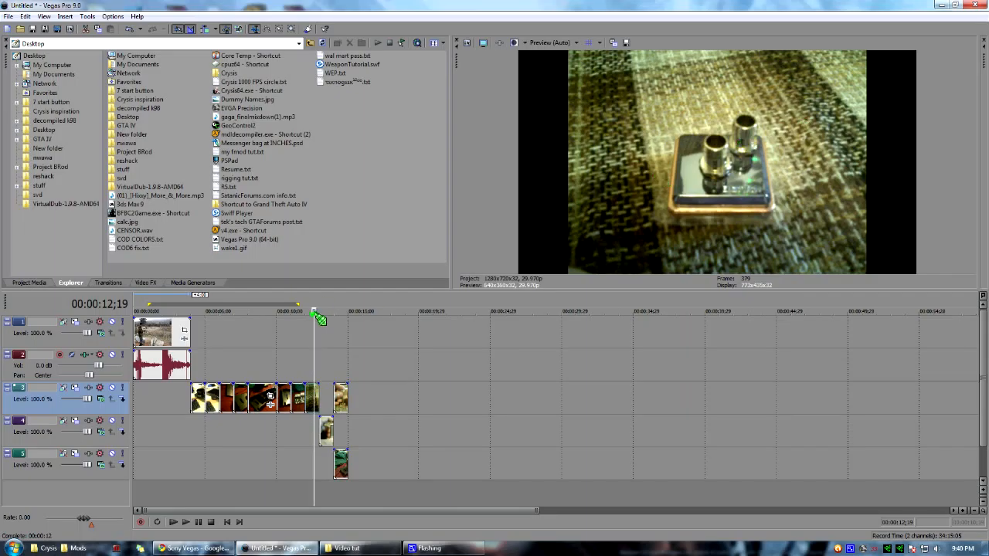
click(327, 392)
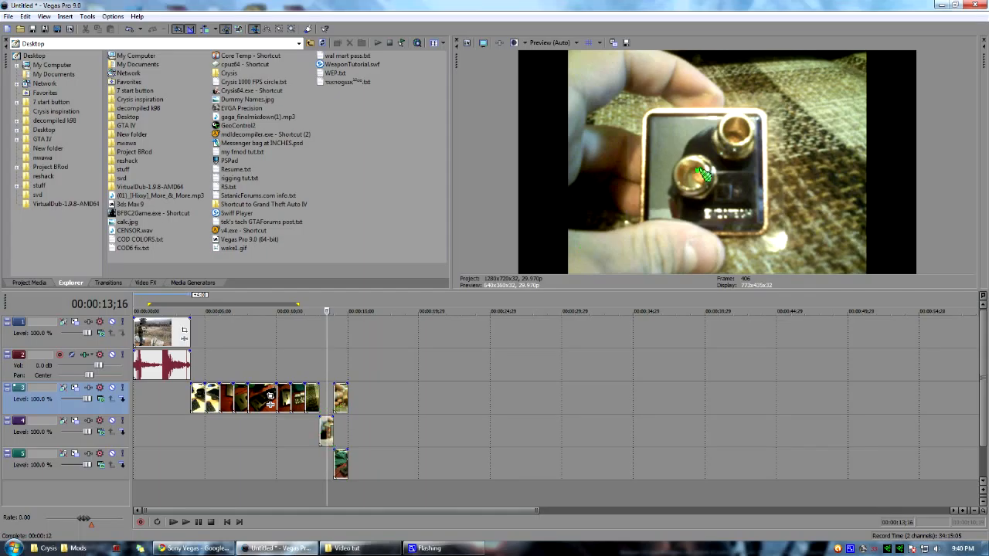
click(326, 437)
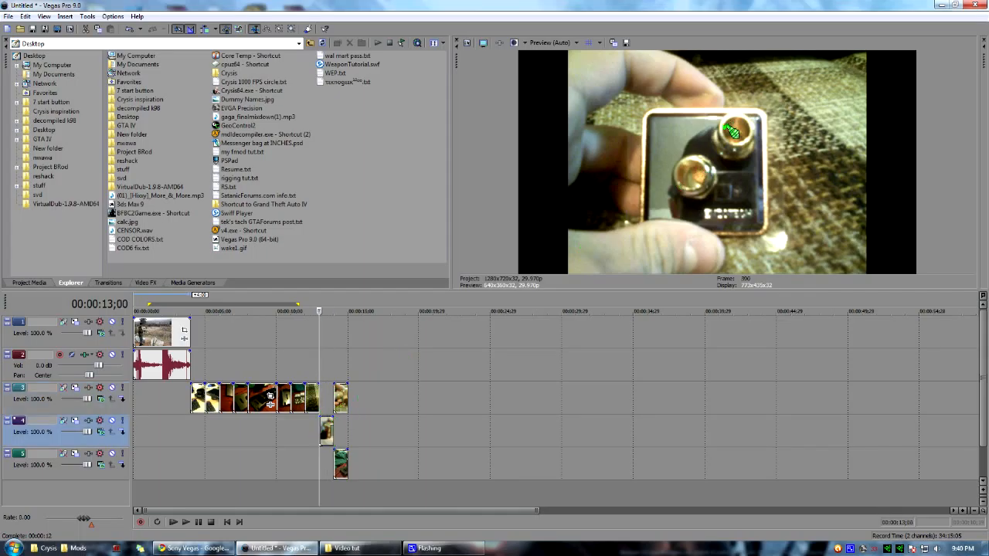
click(344, 397)
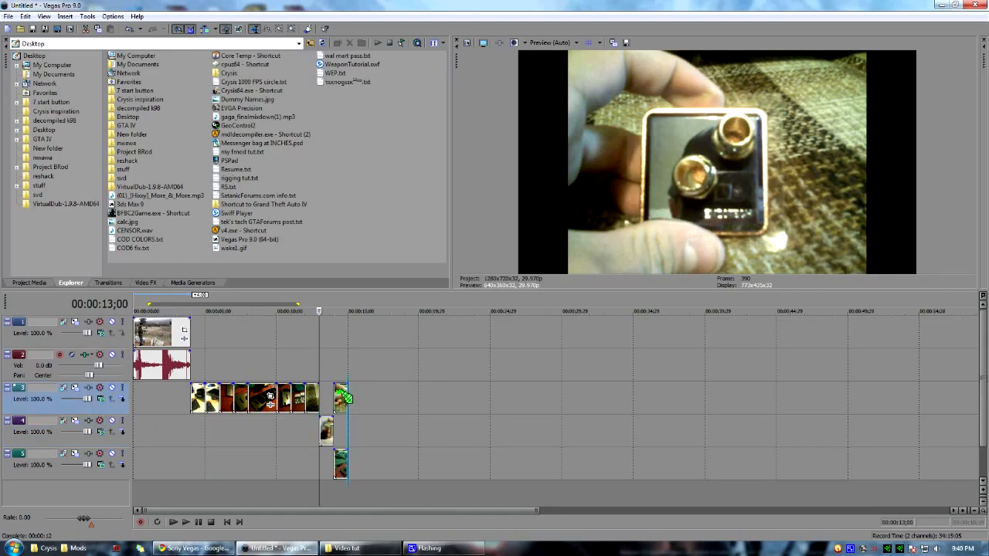
drag(345, 397, 331, 400)
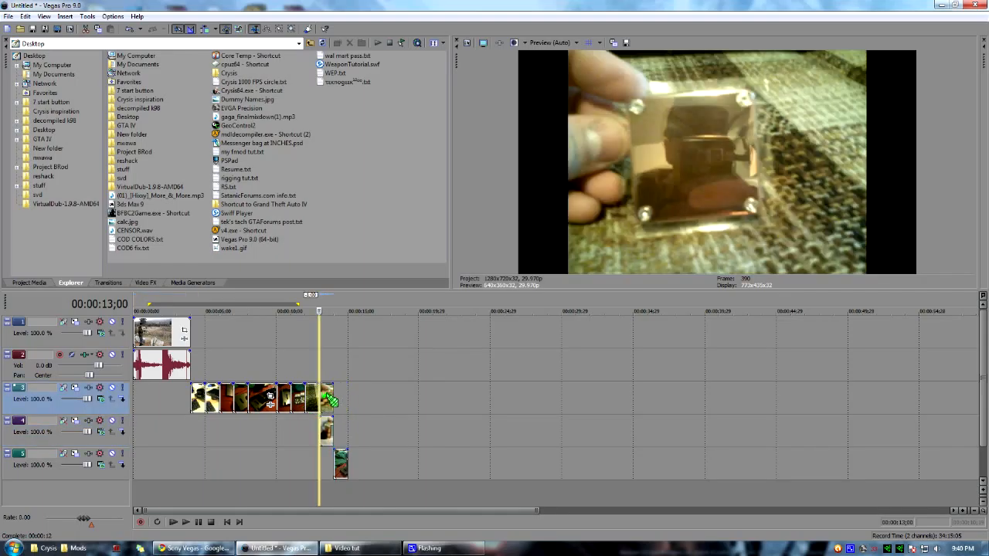
drag(329, 398, 332, 401)
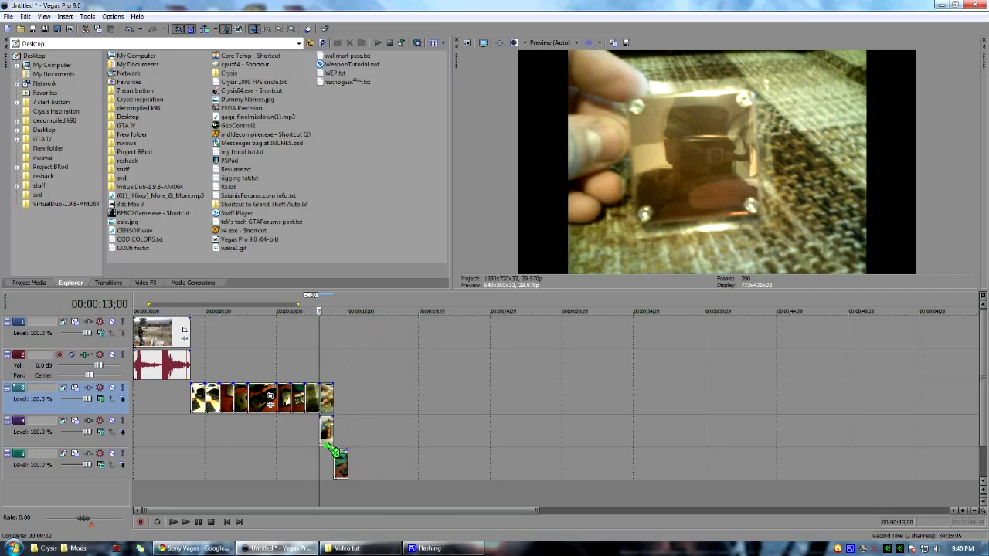
mouse_move(328, 397)
mouse_down()
mouse_move(338, 400)
mouse_move(321, 398)
mouse_up()
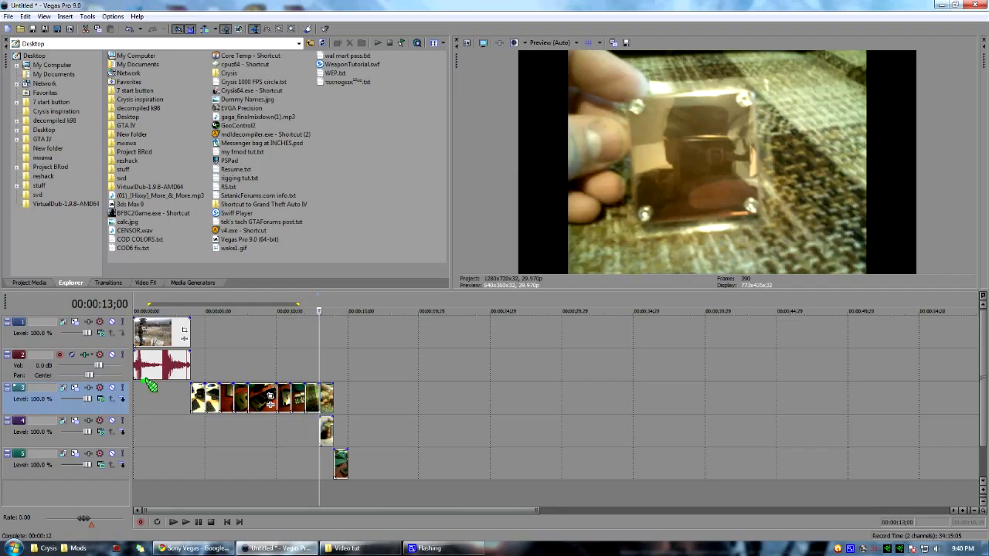
Insert a new video track and place it between the audio track and the main photo track.
click(75, 366)
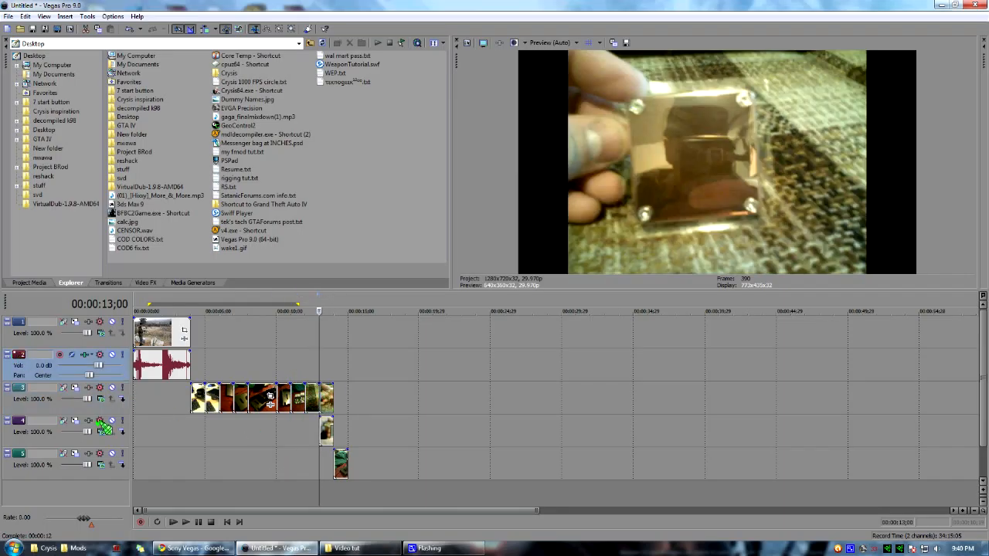
right_click(69, 488)
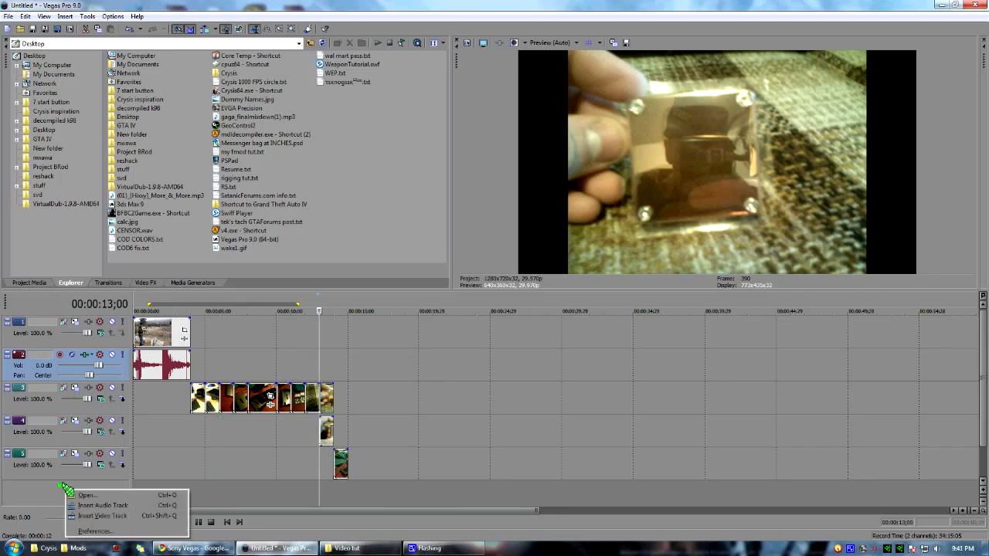
click(116, 515)
drag(60, 339, 75, 415)
Insert a text event with the default text on the new track and stretch it across the whole photo row below.
right_click(240, 399)
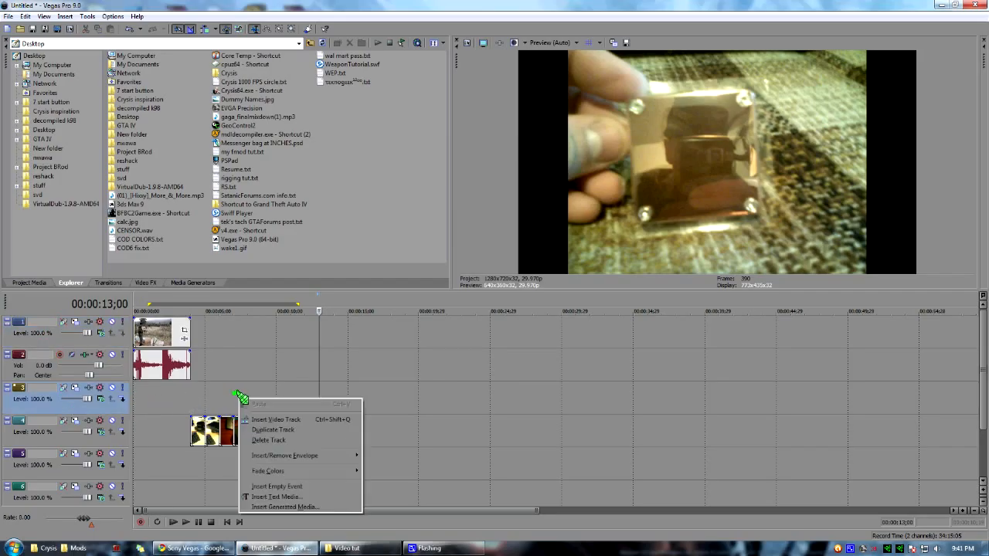
click(299, 497)
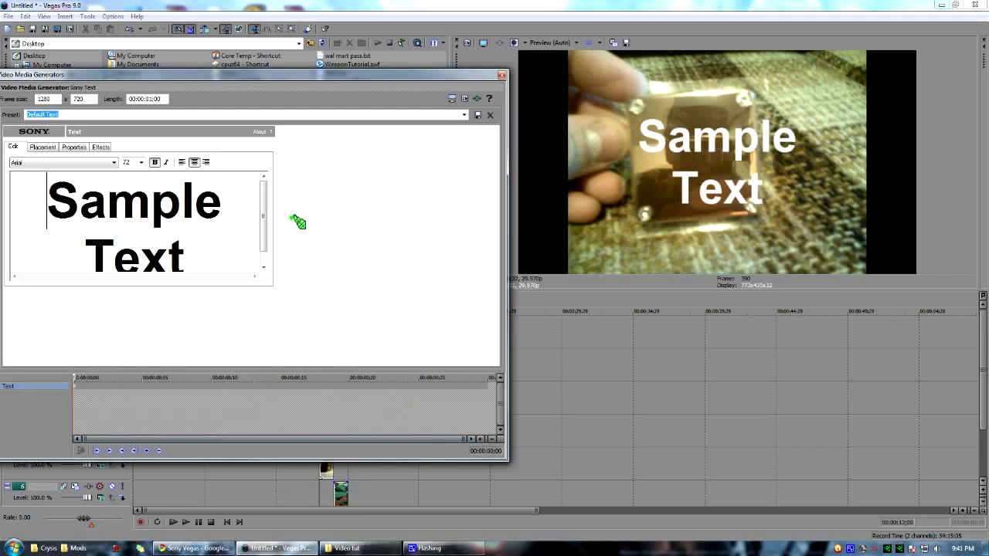
click(502, 73)
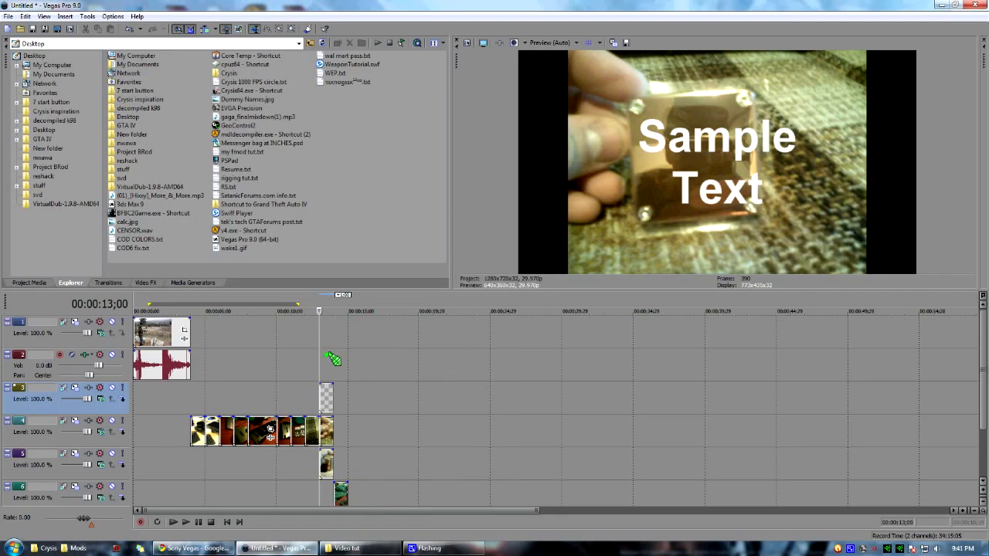
drag(322, 395, 192, 423)
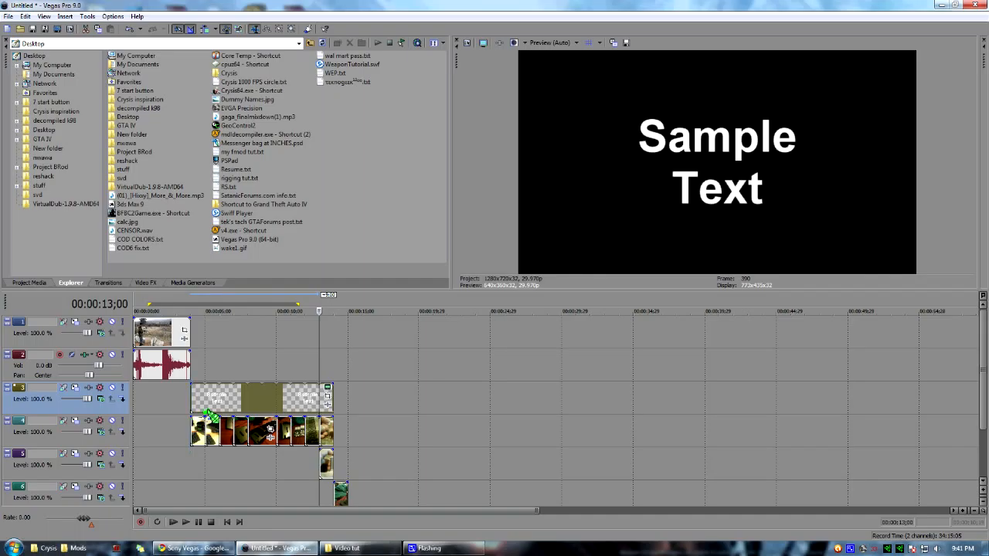
Move the text event to the timeline's start and its track above the shooting video's track.
drag(319, 311, 174, 310)
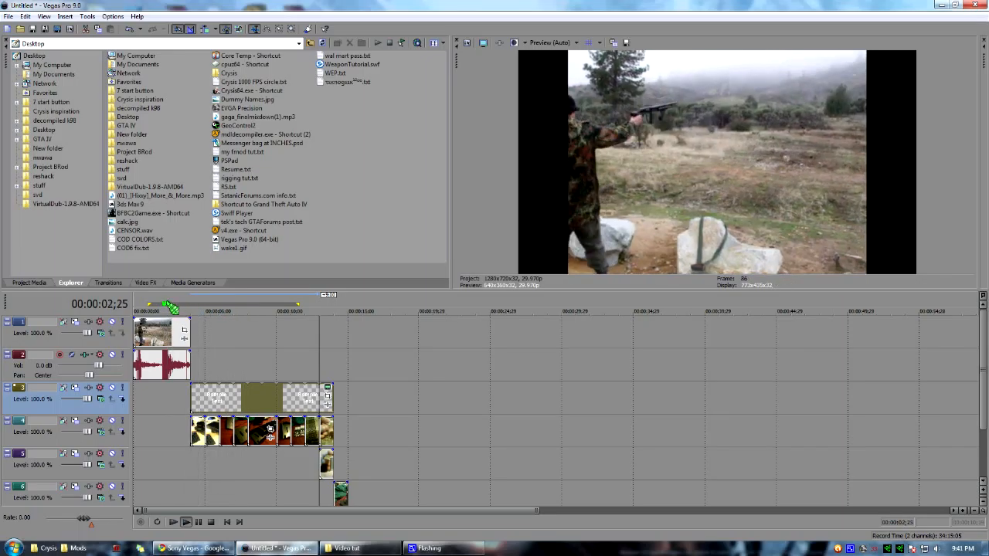
drag(252, 402, 205, 401)
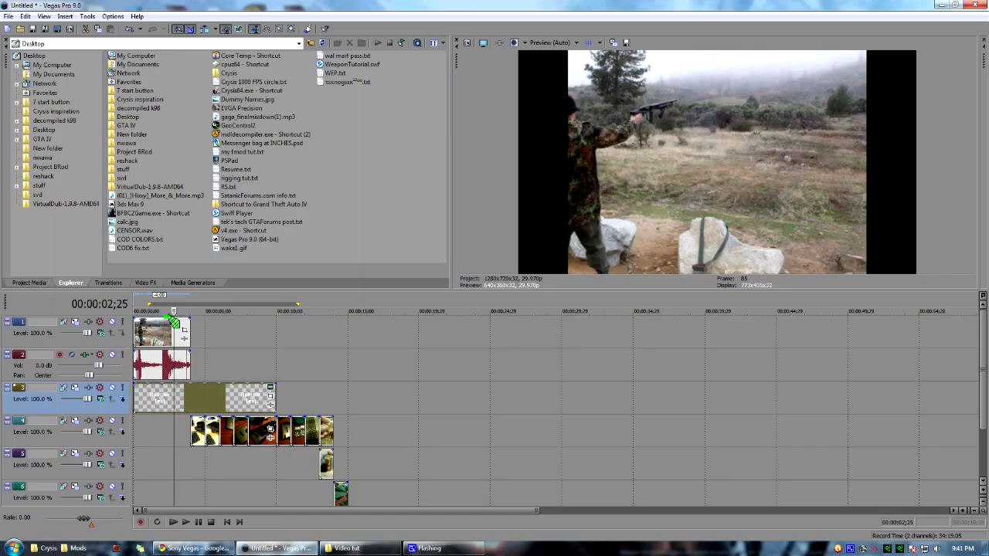
click(172, 334)
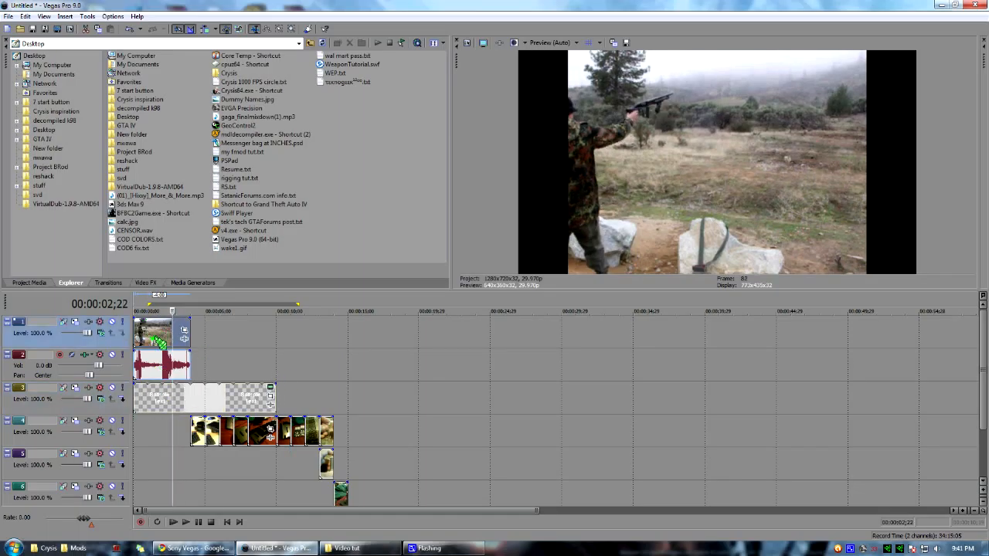
click(209, 397)
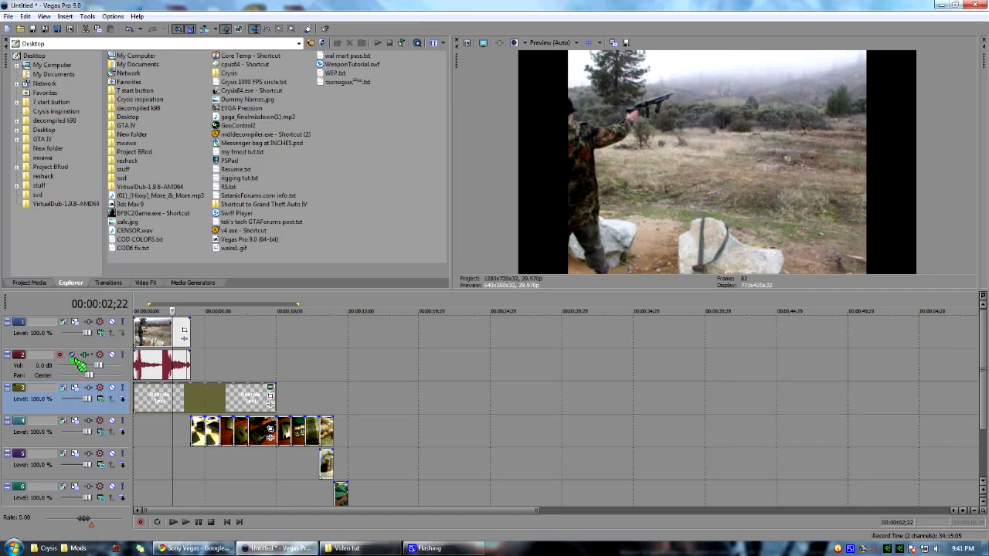
drag(81, 320, 193, 333)
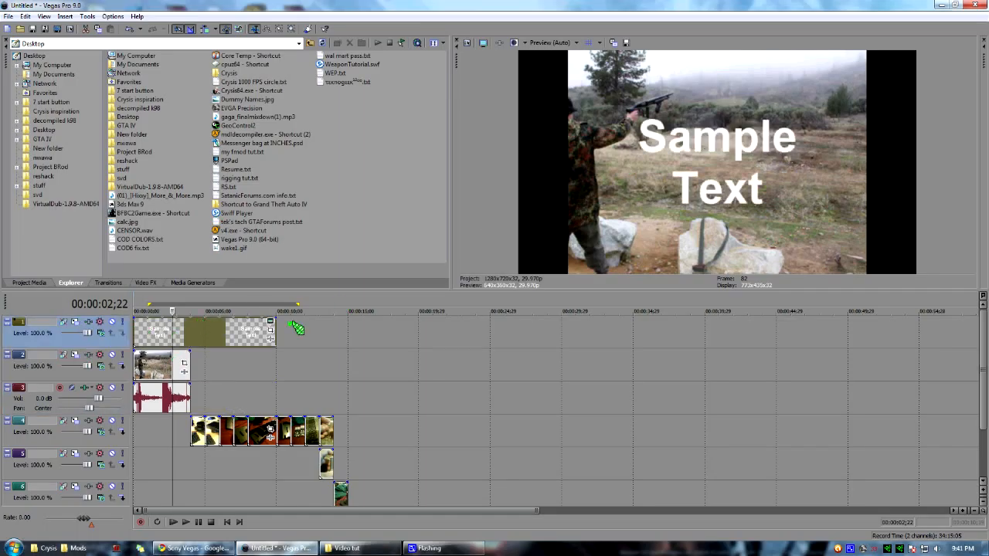
Shorten and position the text event so it spans from 1 to 3 seconds over the shooting clip.
drag(276, 332, 175, 333)
double_click(162, 334)
click(170, 321)
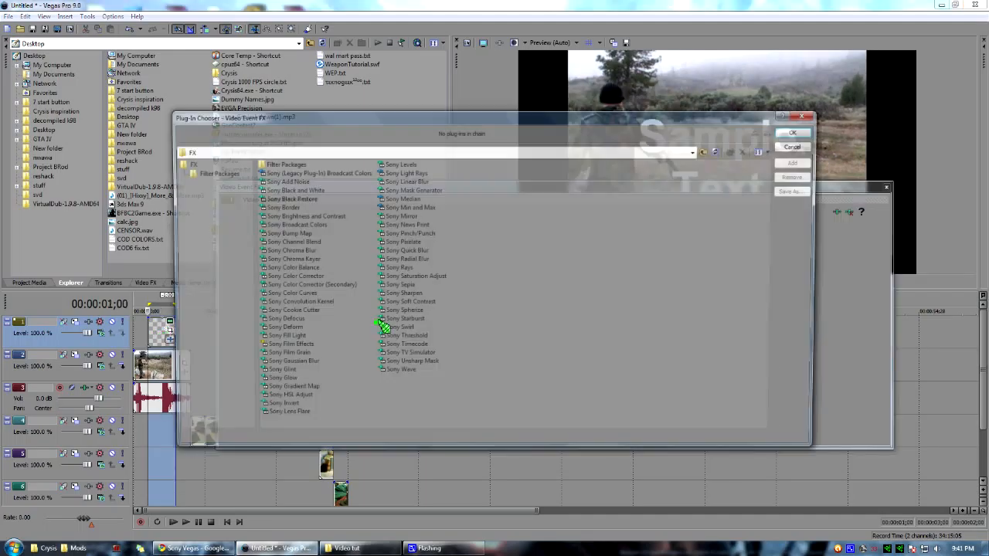
click(798, 145)
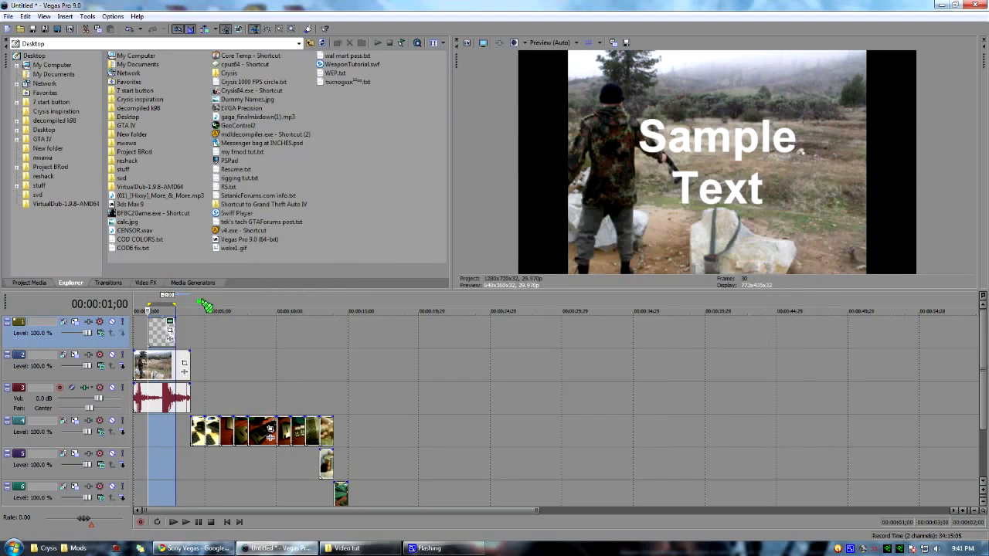
Replace the sample text of the overlay above the shooting clip with ME SHOOTING A SLUG 3".
click(163, 321)
drag(237, 257, 4, 161)
text(ME SHO)
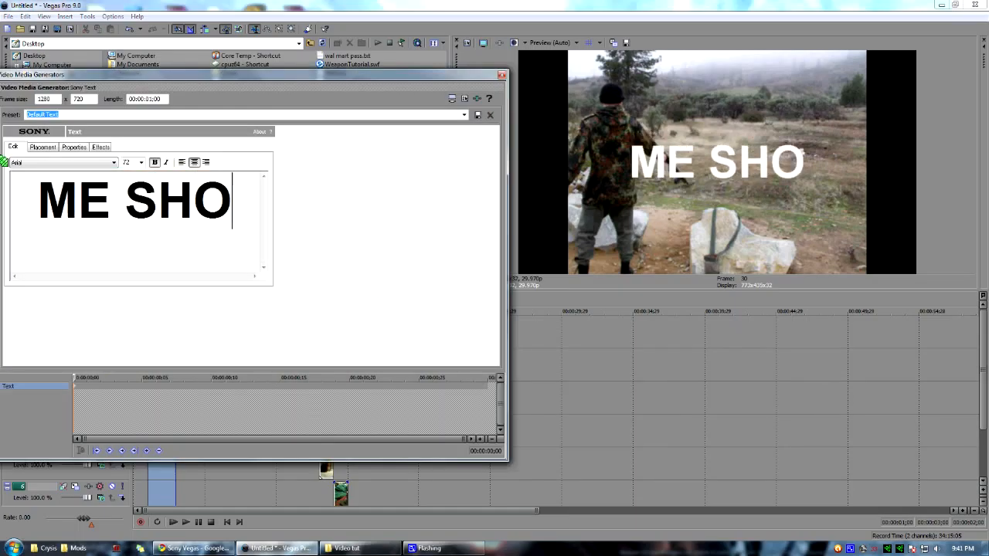
text(OTING A SLUG 3")
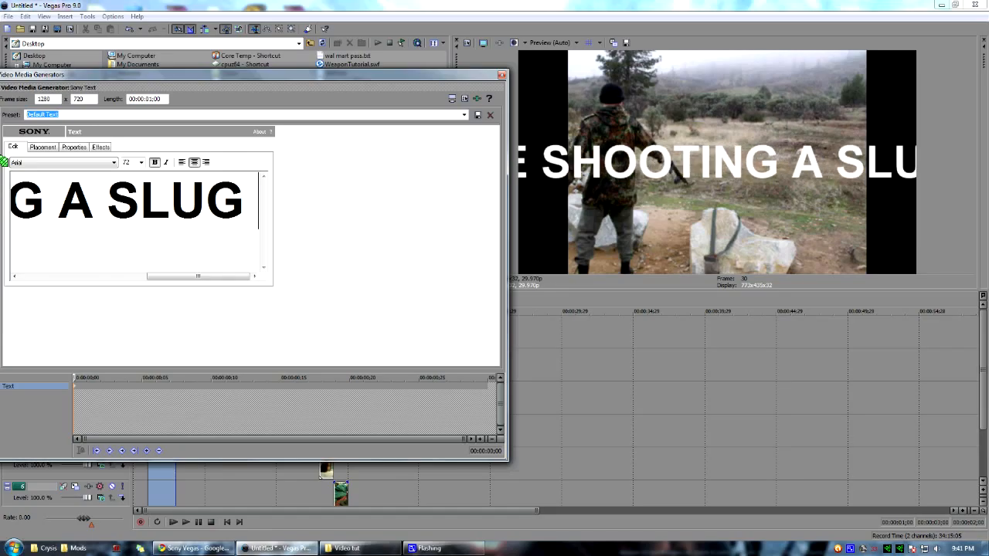
Reduce the font size of the entire caption so it fits on one line within the frame.
key(ctrl+a)
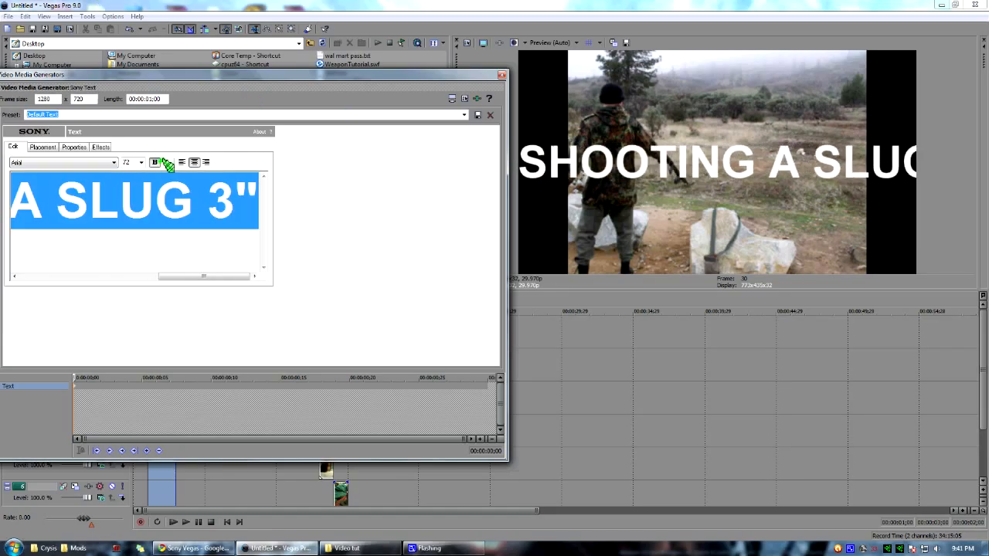
click(141, 162)
click(132, 203)
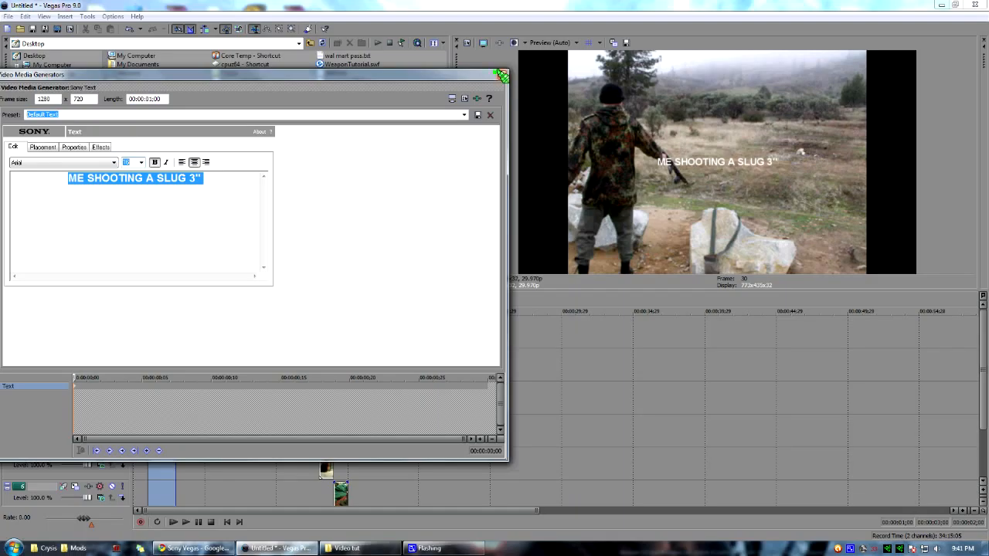
Position the caption near the bottom centre of the video frame and close the text settings.
click(59, 146)
drag(94, 225, 89, 251)
click(498, 72)
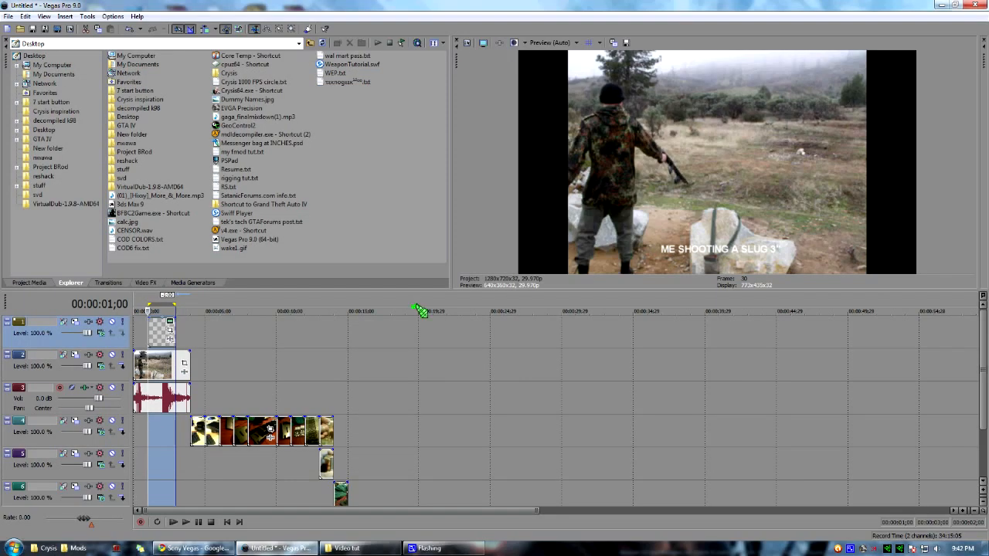
Place the playhead at 00:00:05;15, over the start of the photo row.
click(210, 359)
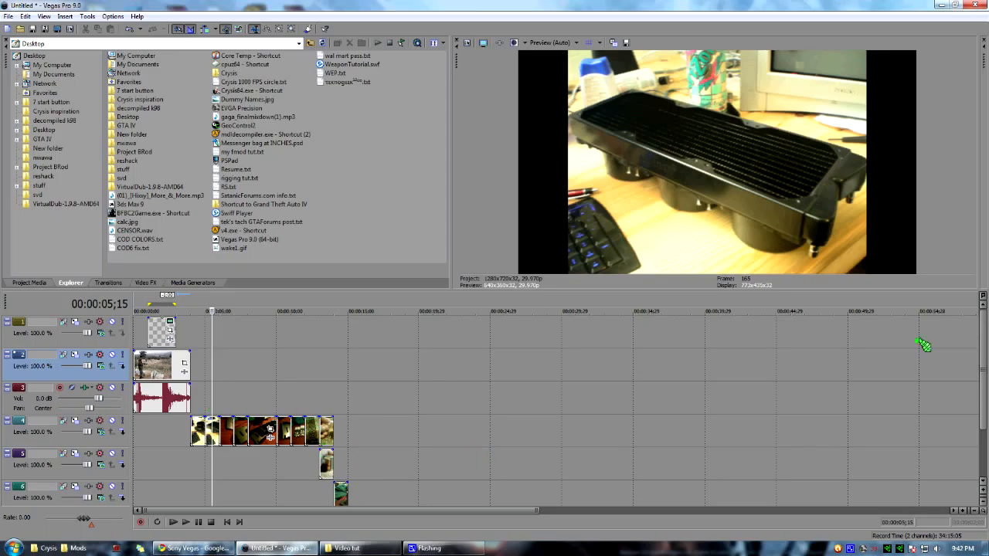
drag(982, 347, 984, 377)
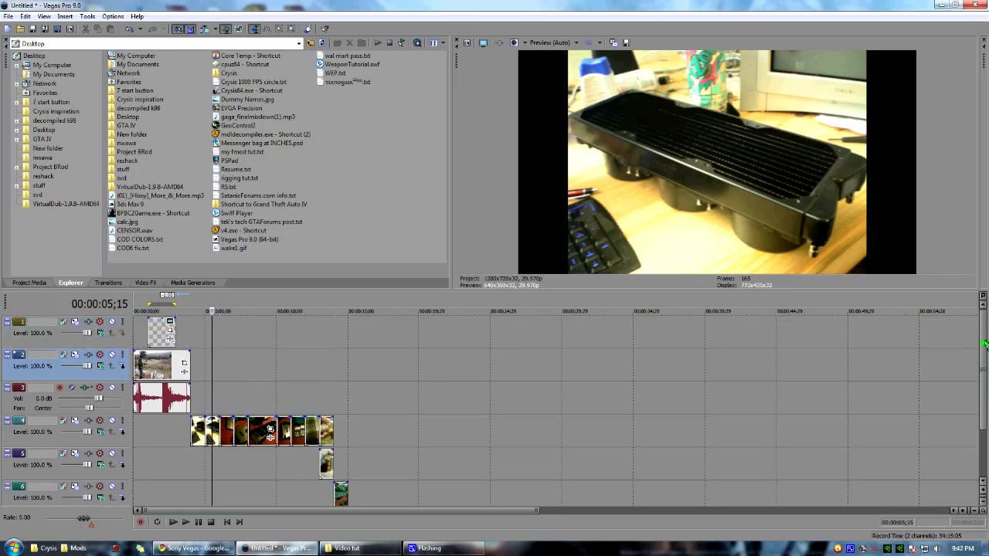